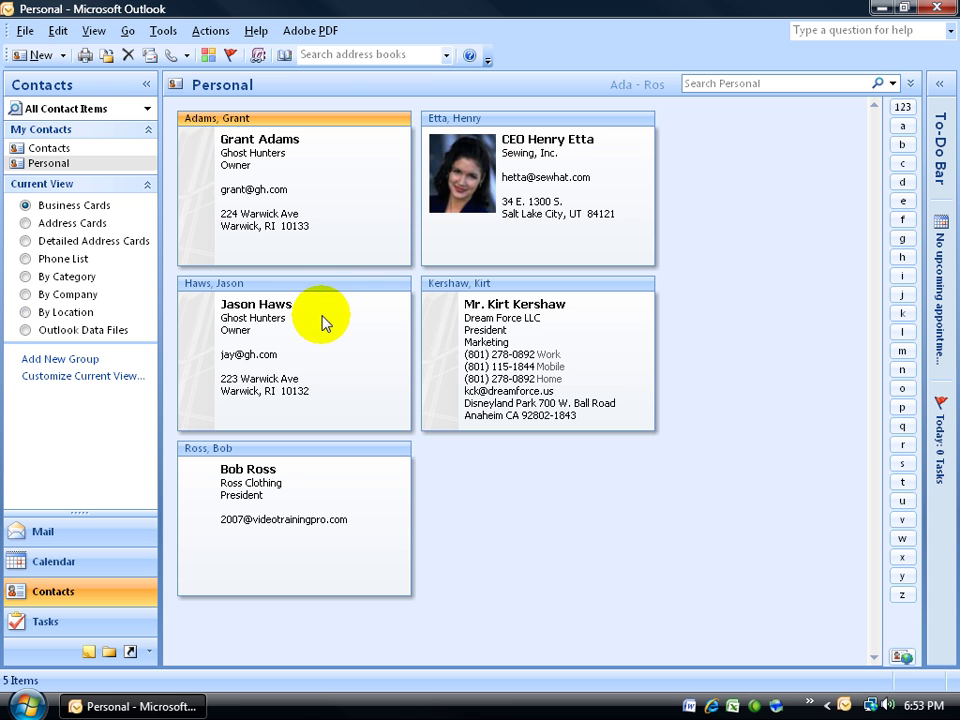
Step: Review the original contact's details twice, searching the Personal contacts in between
{"action": "double_click", "coordinate": [254, 190]}
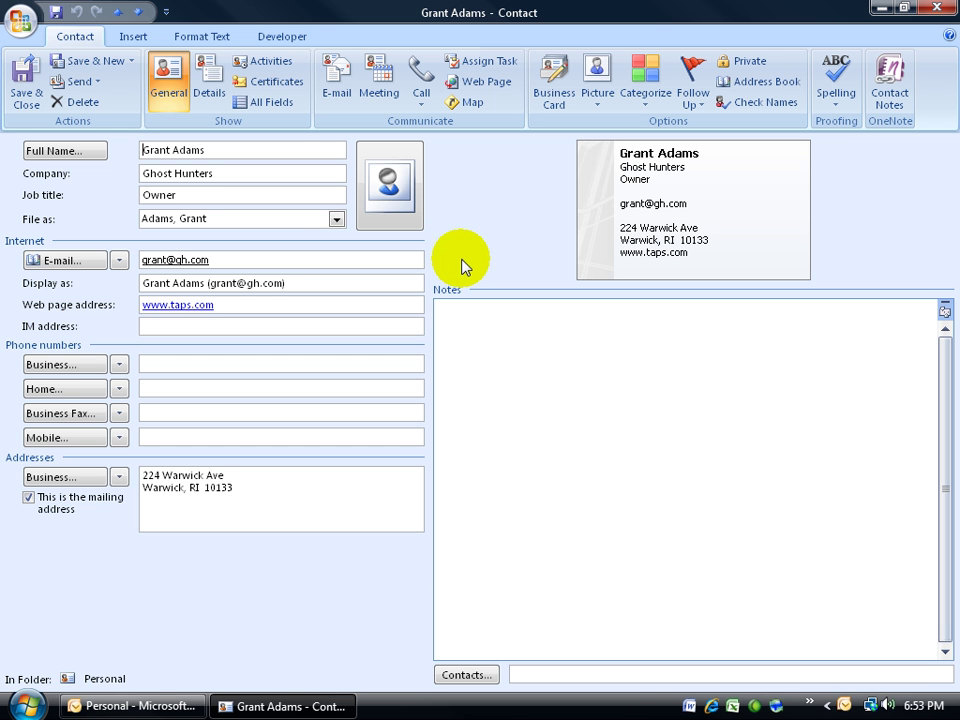
{"action": "left_click", "coordinate": [936, 8]}
{"action": "left_click", "coordinate": [722, 86]}
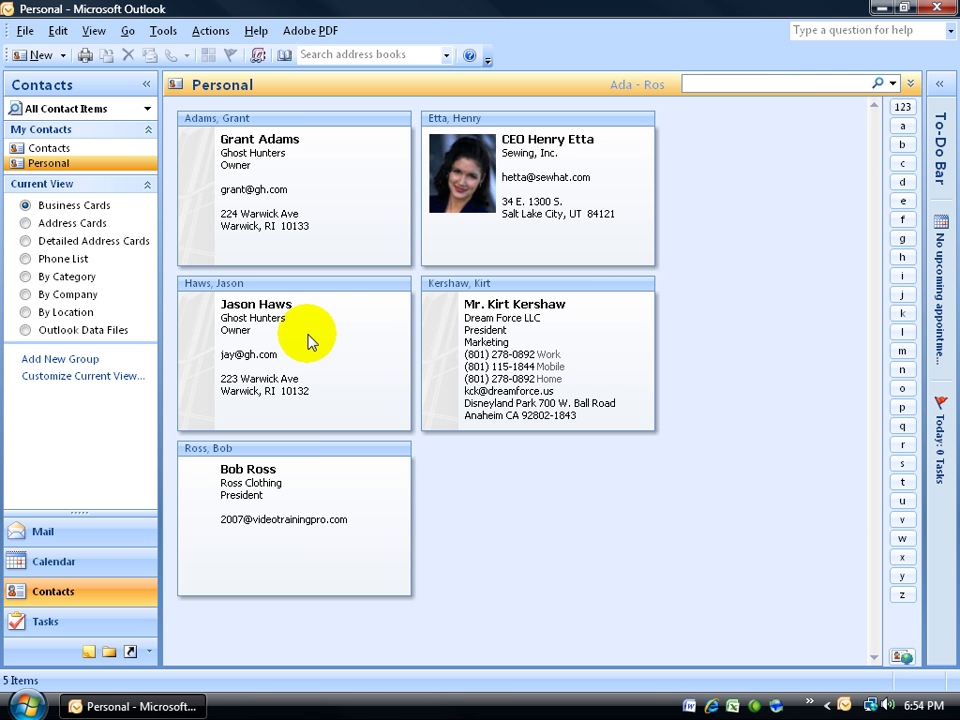
{"action": "double_click", "coordinate": [302, 163]}
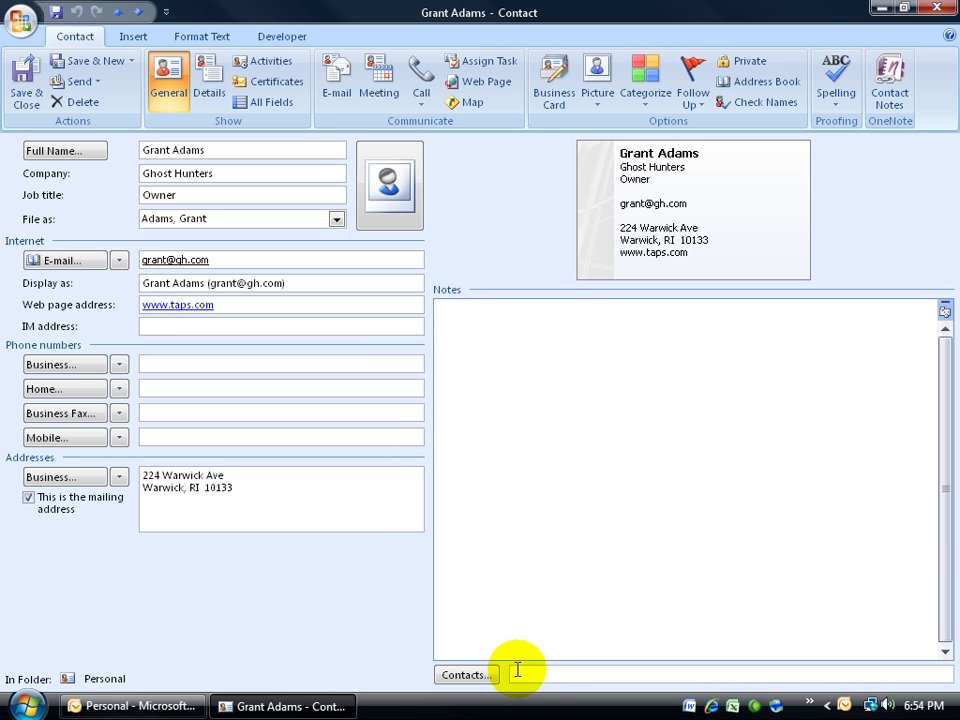
{"action": "left_click", "coordinate": [937, 8]}
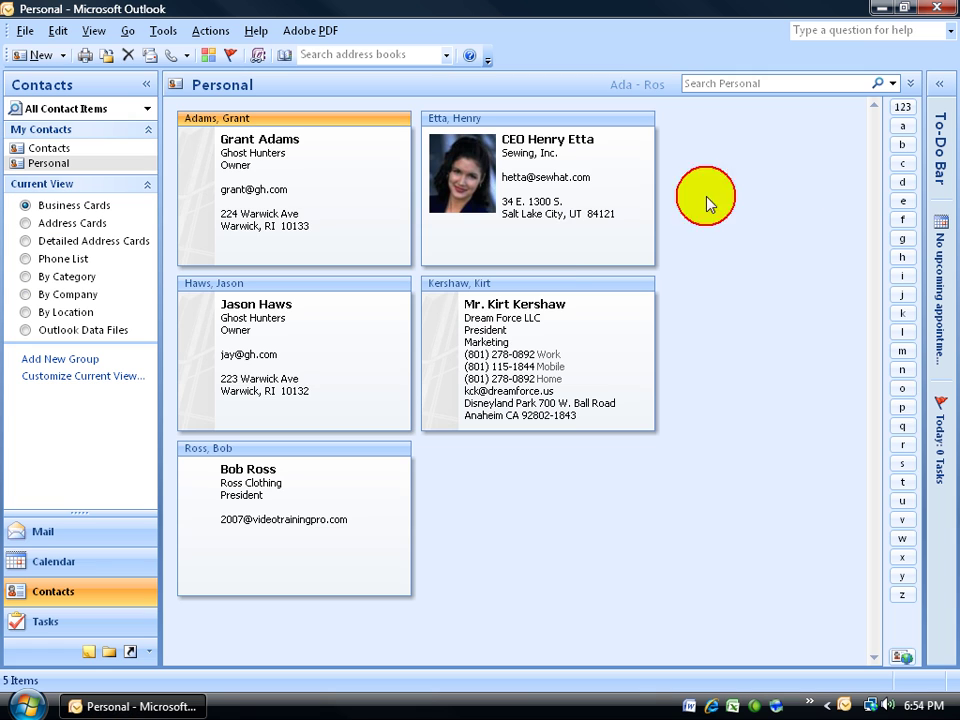
Step: Enable Show Contact Linking on all Forms in Contact Options and confirm both dialogs
{"action": "left_click", "coordinate": [163, 32]}
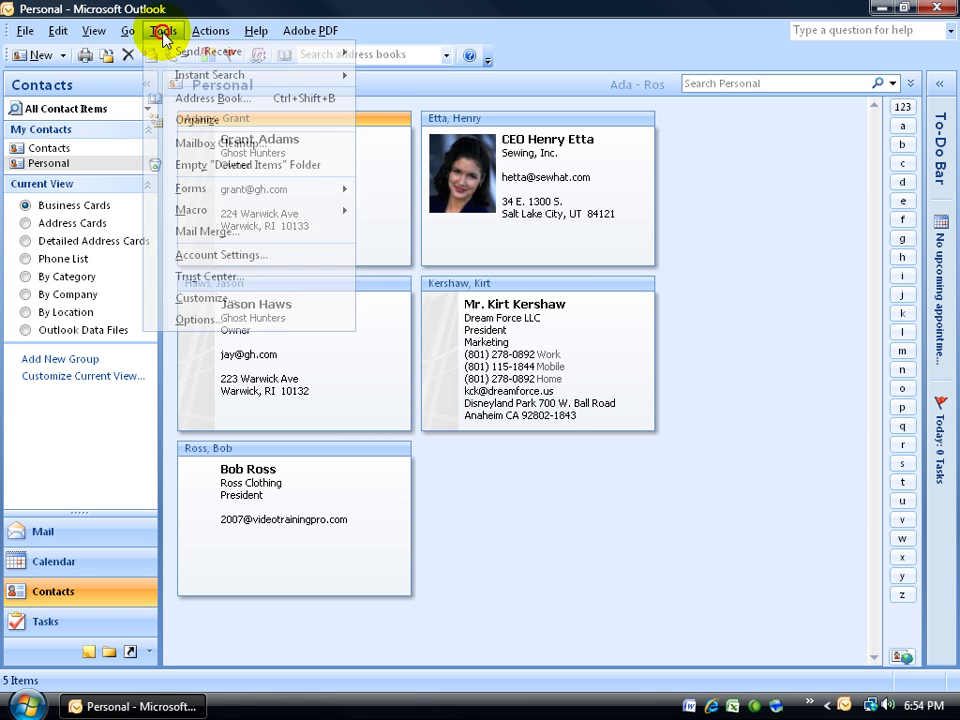
{"action": "left_click", "coordinate": [195, 319]}
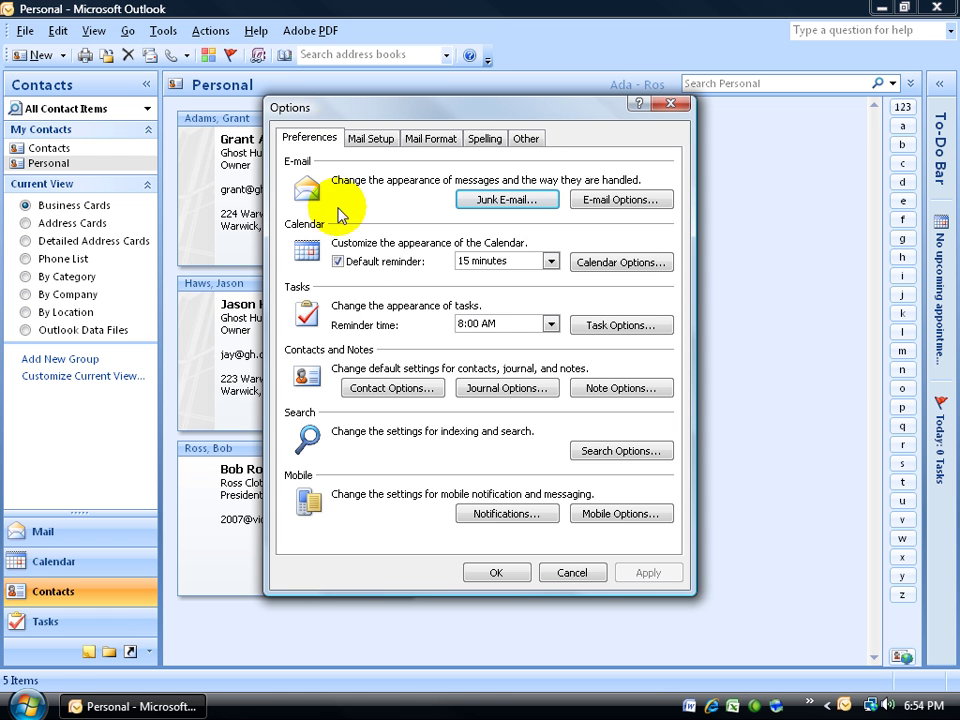
{"action": "left_click", "coordinate": [388, 388]}
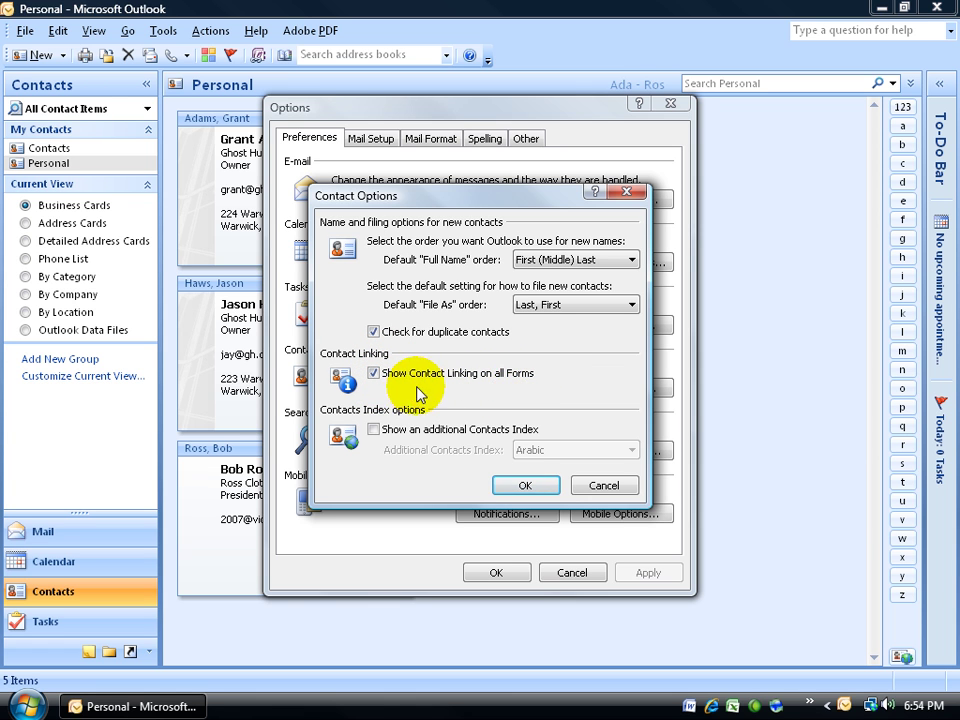
{"action": "left_click", "coordinate": [518, 486]}
{"action": "left_click", "coordinate": [508, 574]}
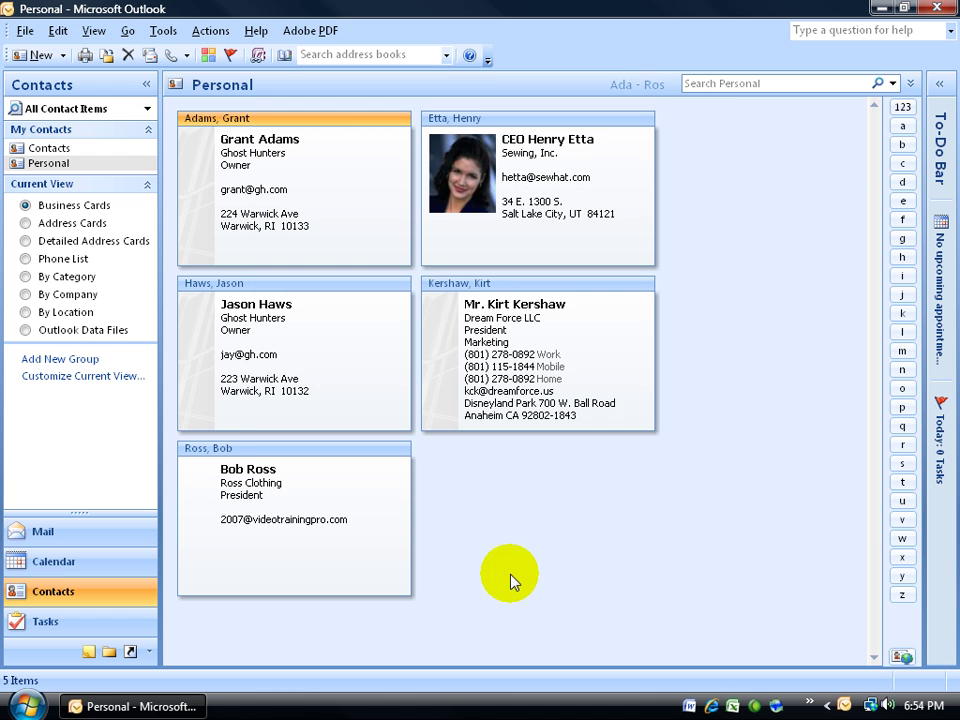
Step: From the original contact's form, browse the contact picker to the Contacts > Personal folder
{"action": "double_click", "coordinate": [253, 189]}
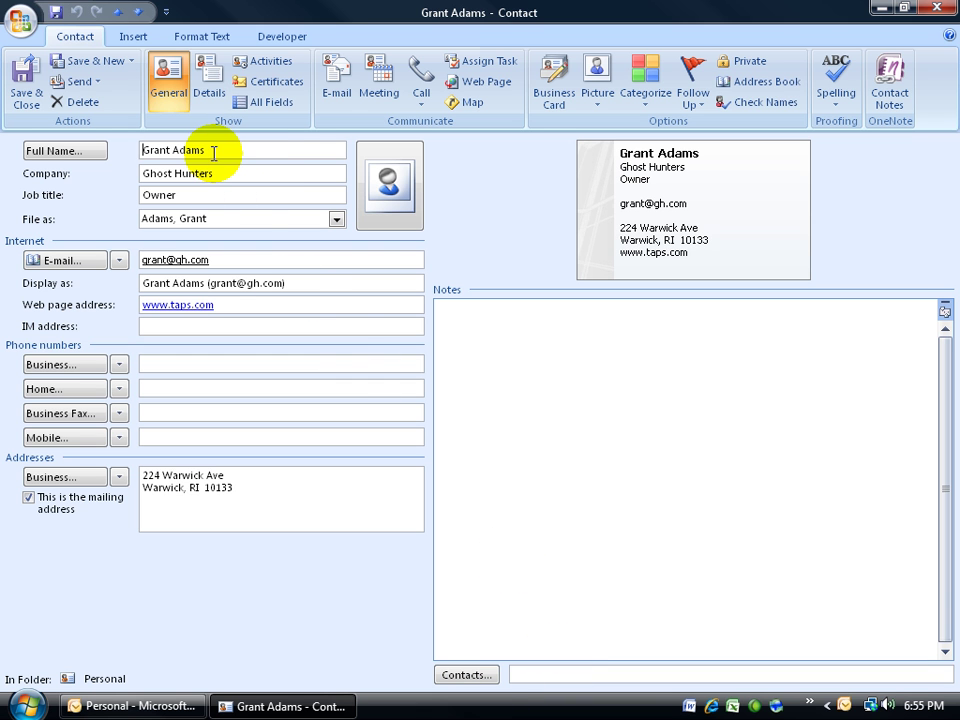
{"action": "left_click", "coordinate": [488, 677]}
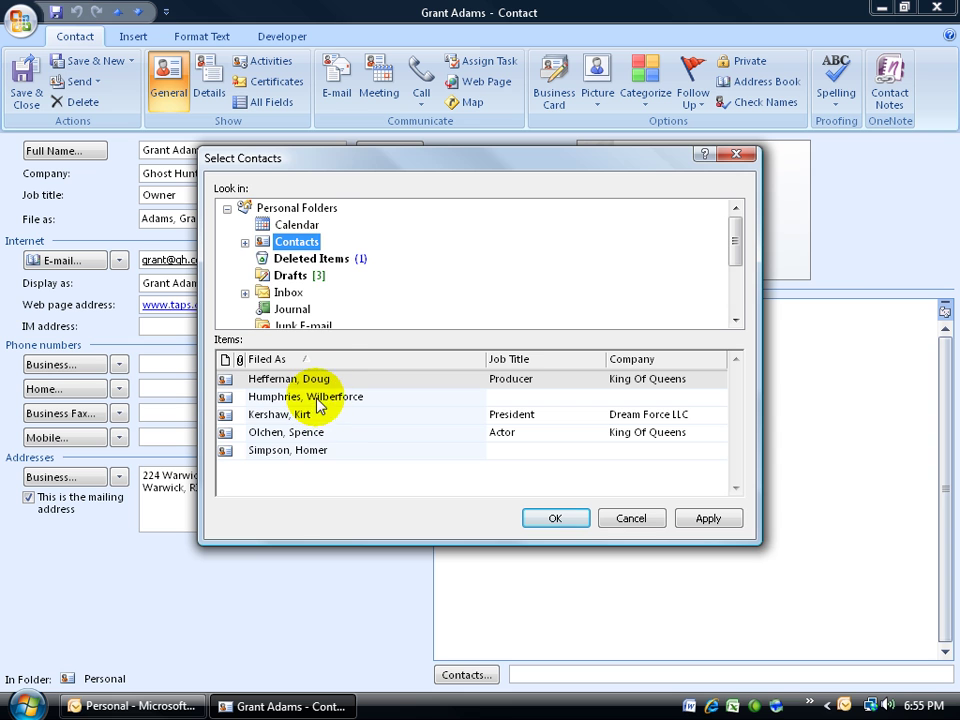
{"action": "left_click", "coordinate": [290, 245]}
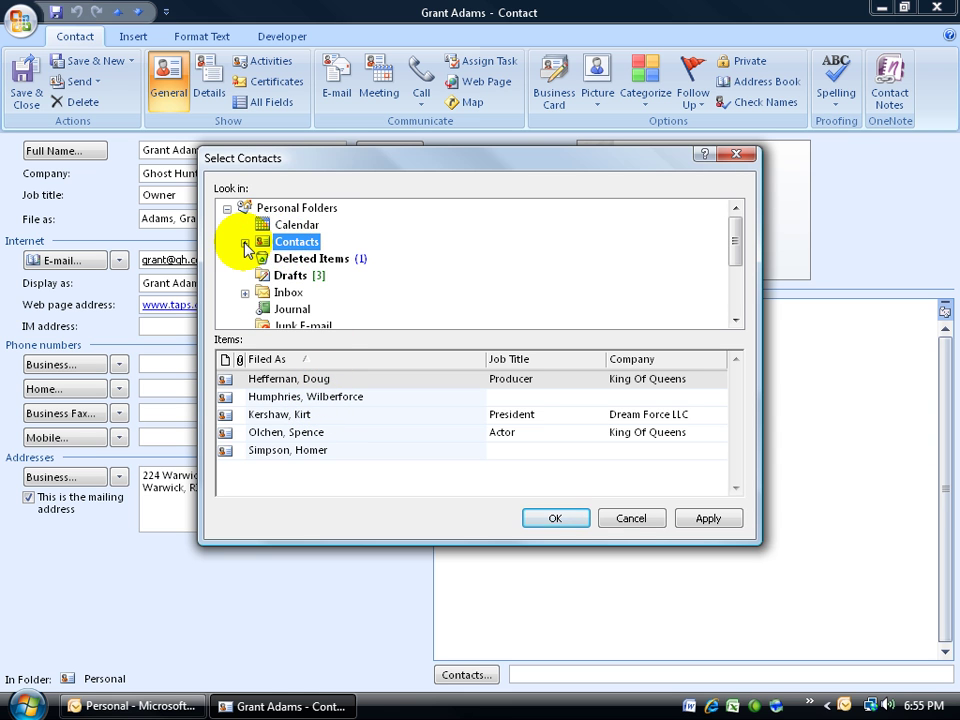
{"action": "left_click", "coordinate": [245, 242]}
{"action": "left_click", "coordinate": [300, 259]}
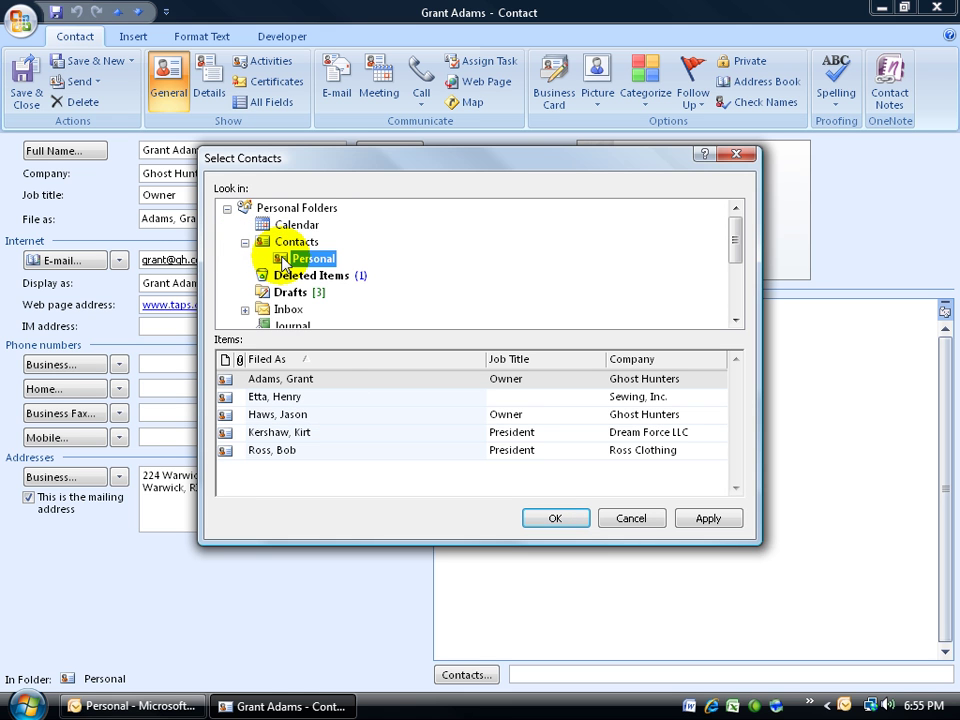
Step: Link the chosen Personal contact and open its record from the Contacts field
{"action": "left_click", "coordinate": [300, 414]}
{"action": "left_click", "coordinate": [551, 516]}
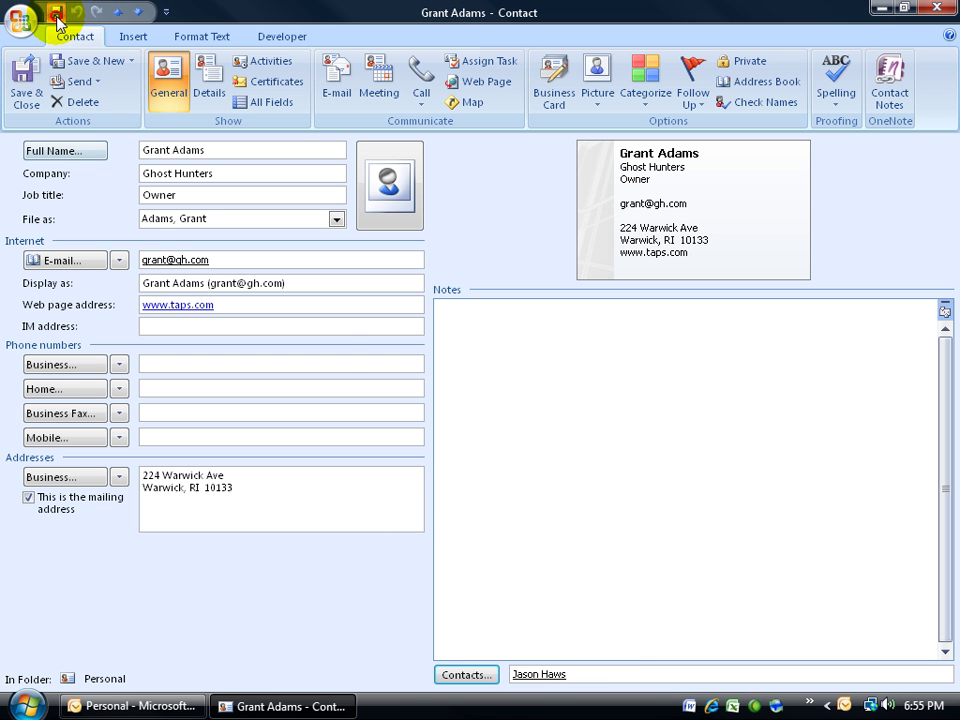
{"action": "left_click", "coordinate": [533, 673]}
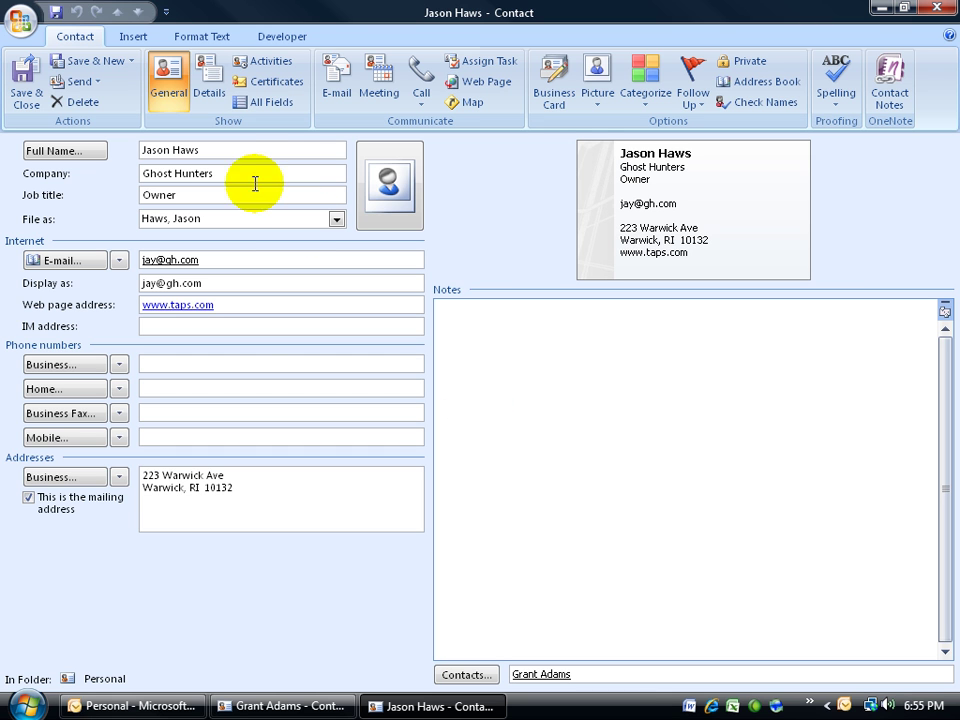
Step: Close the duplicate original-contact window, reopen it via the linked contact's Contacts field, then return to Personal cards
{"action": "left_click", "coordinate": [270, 707]}
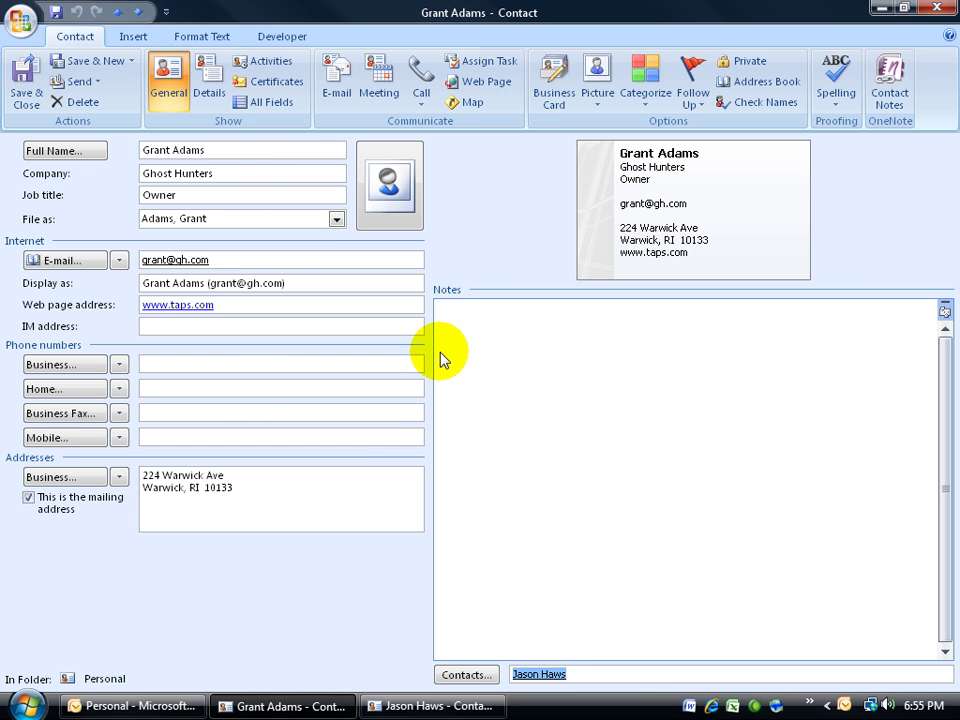
{"action": "left_click", "coordinate": [428, 703]}
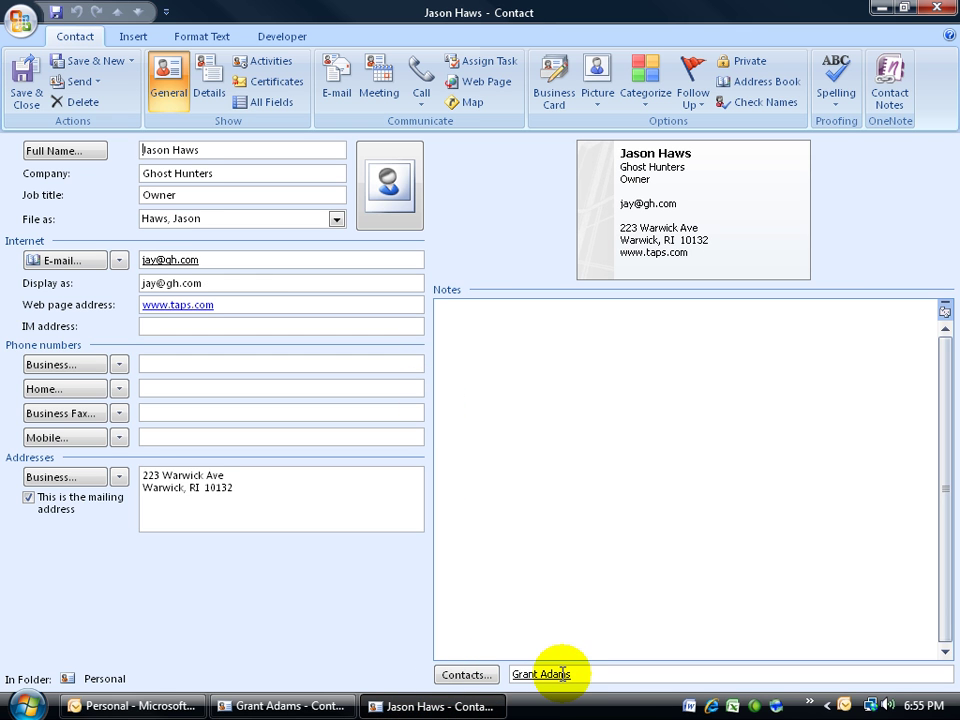
{"action": "right_click", "coordinate": [305, 703]}
{"action": "left_click", "coordinate": [316, 695]}
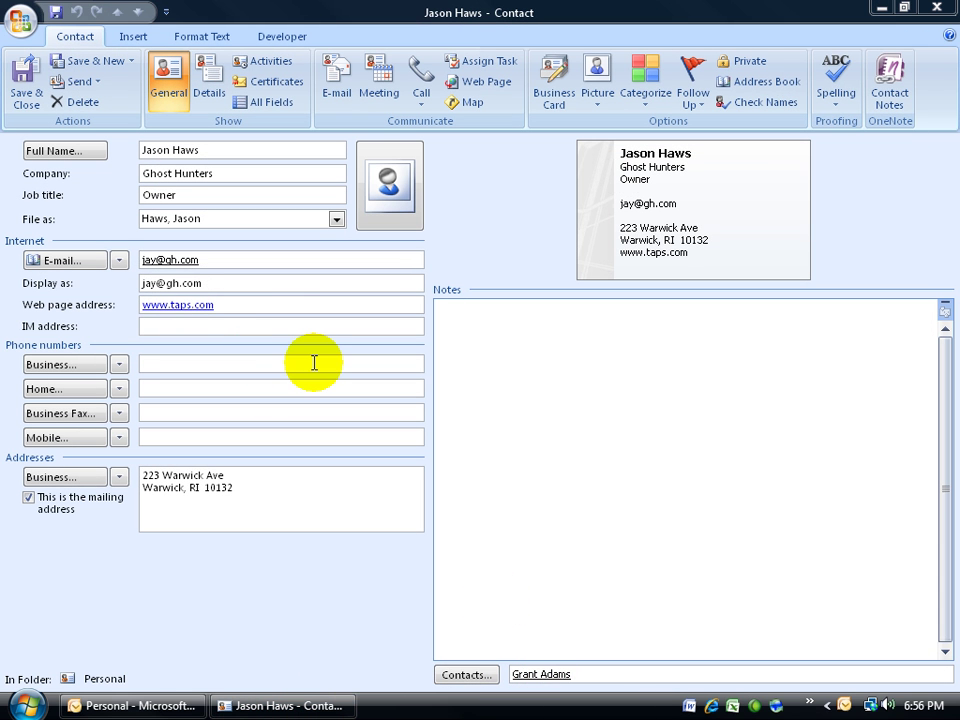
{"action": "double_click", "coordinate": [533, 672]}
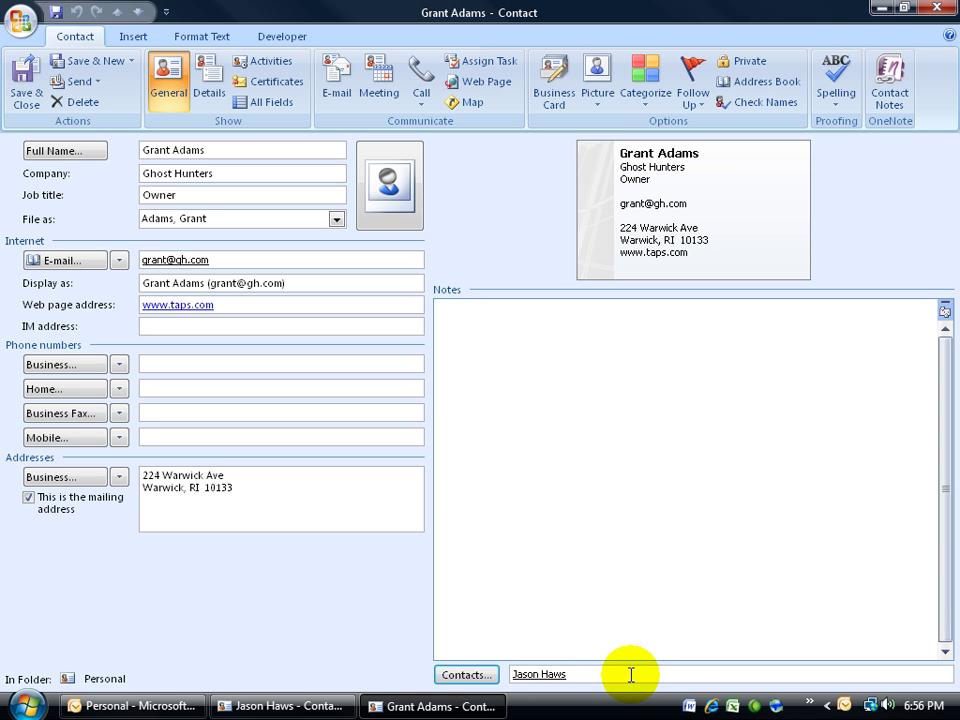
{"action": "left_click", "coordinate": [189, 697]}
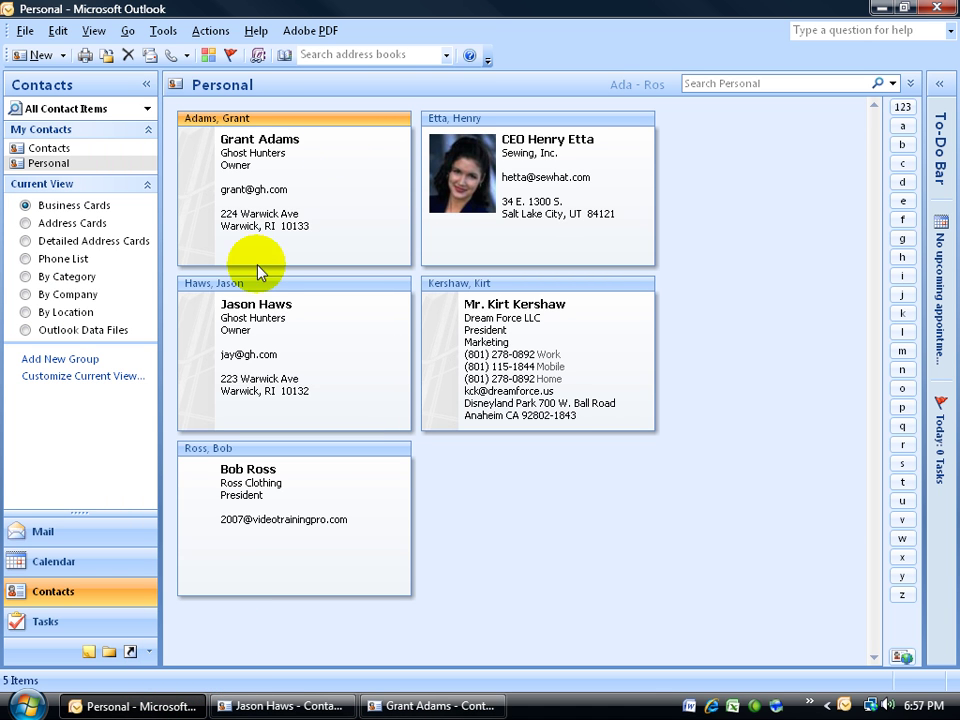
Step: Link a second contact from the Contacts folder to the original form and open its record
{"action": "left_click", "coordinate": [50, 148]}
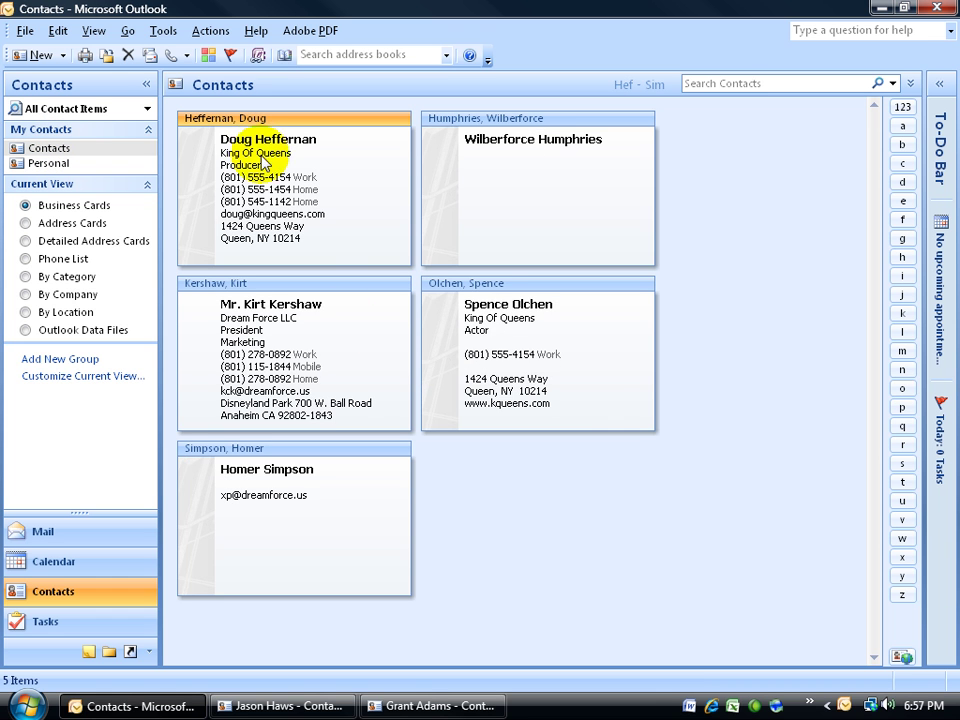
{"action": "left_click", "coordinate": [392, 706]}
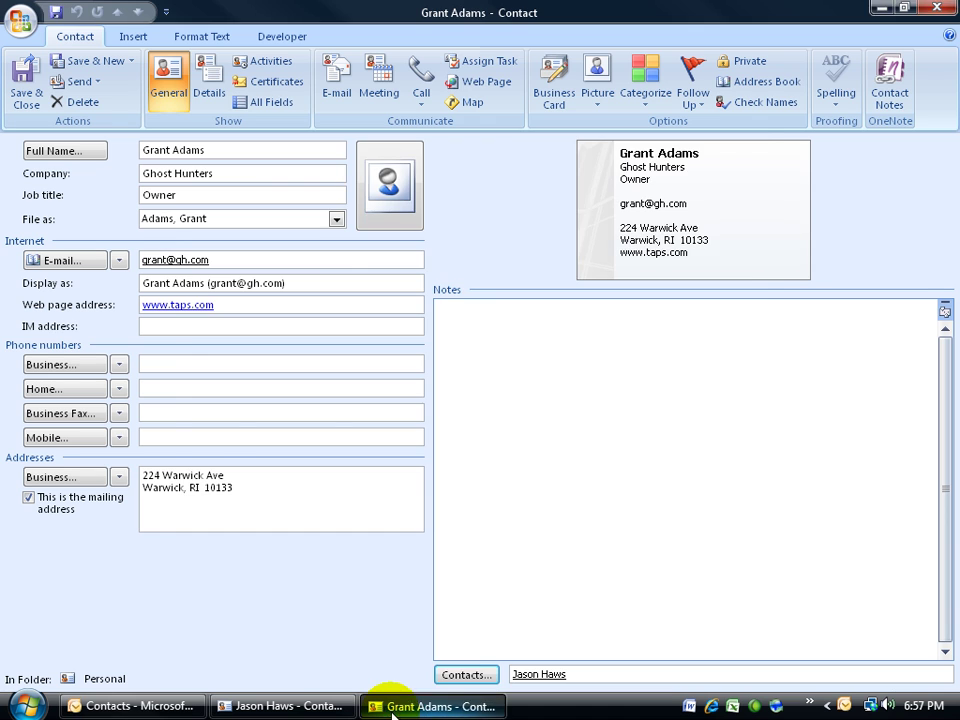
{"action": "left_click", "coordinate": [467, 675]}
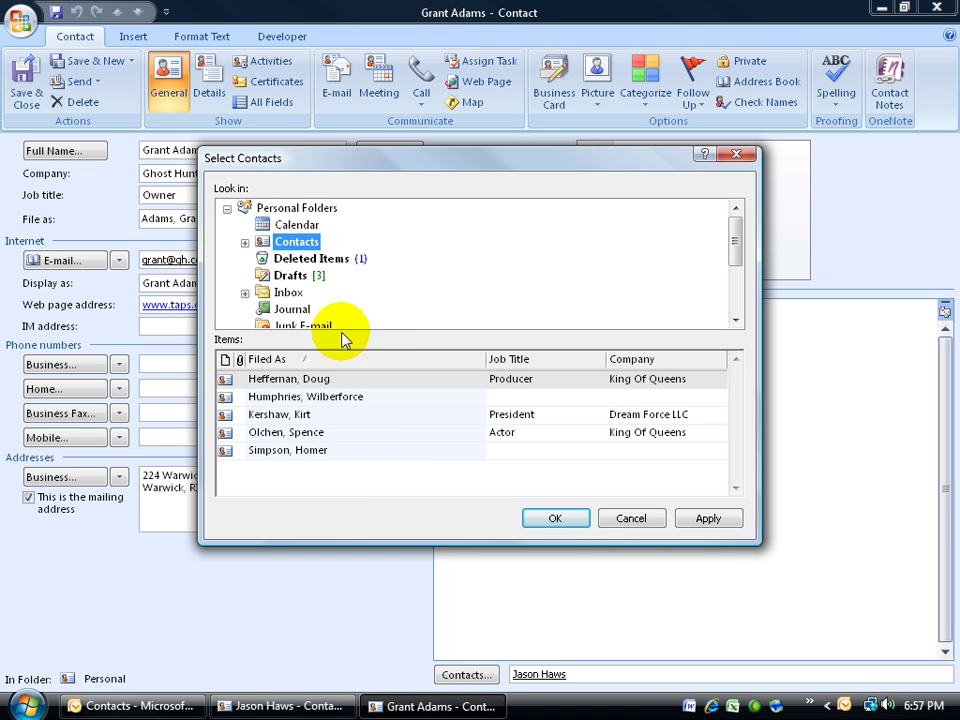
{"action": "left_click", "coordinate": [313, 386]}
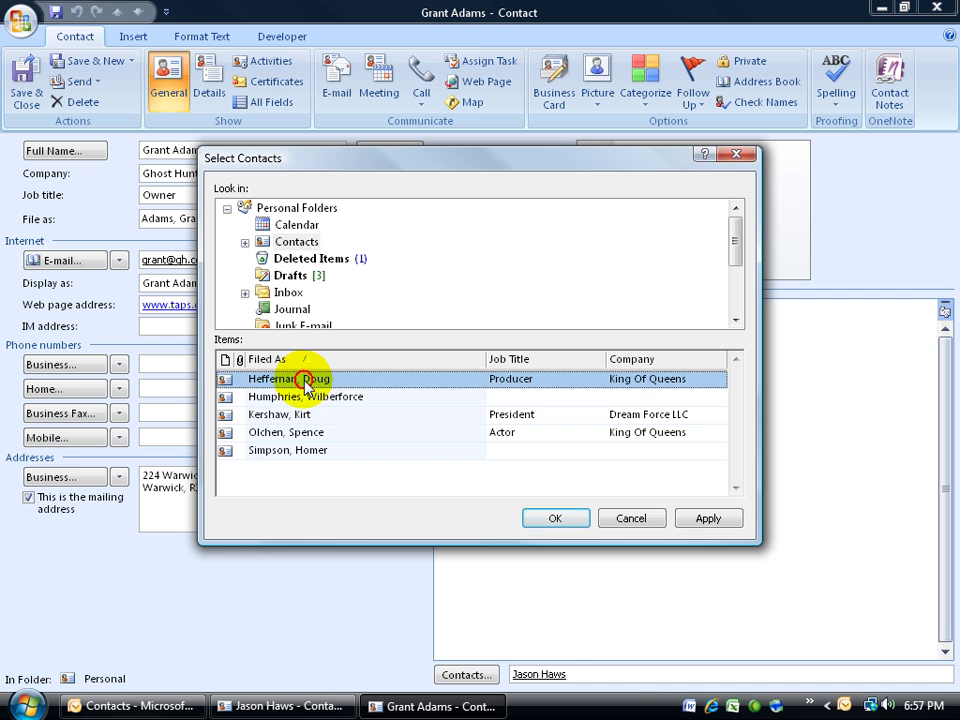
{"action": "left_click", "coordinate": [553, 518]}
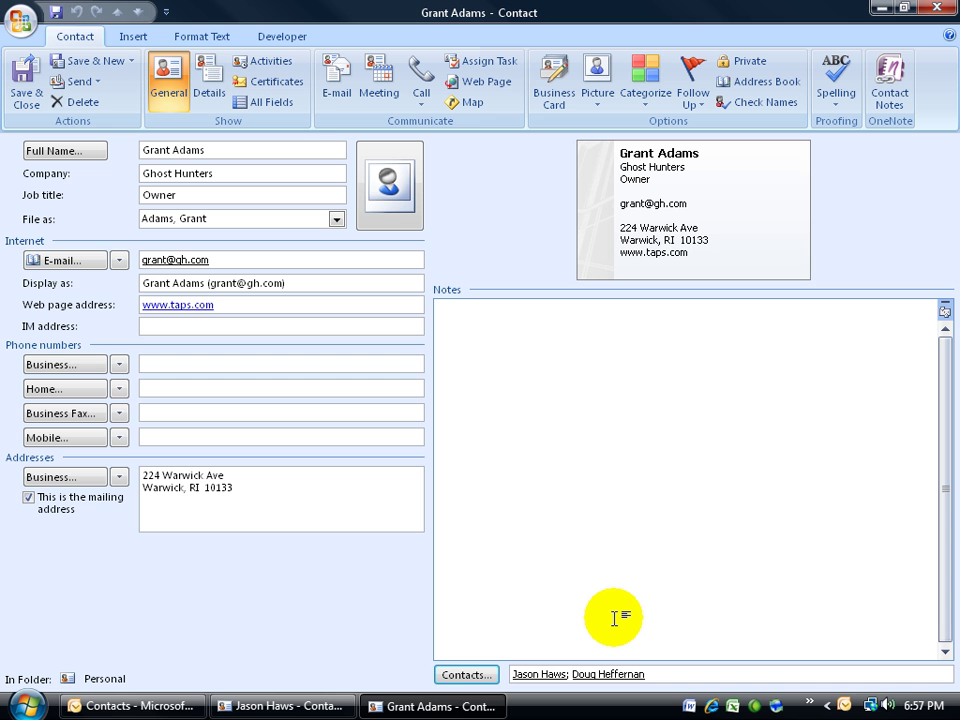
{"action": "double_click", "coordinate": [611, 674]}
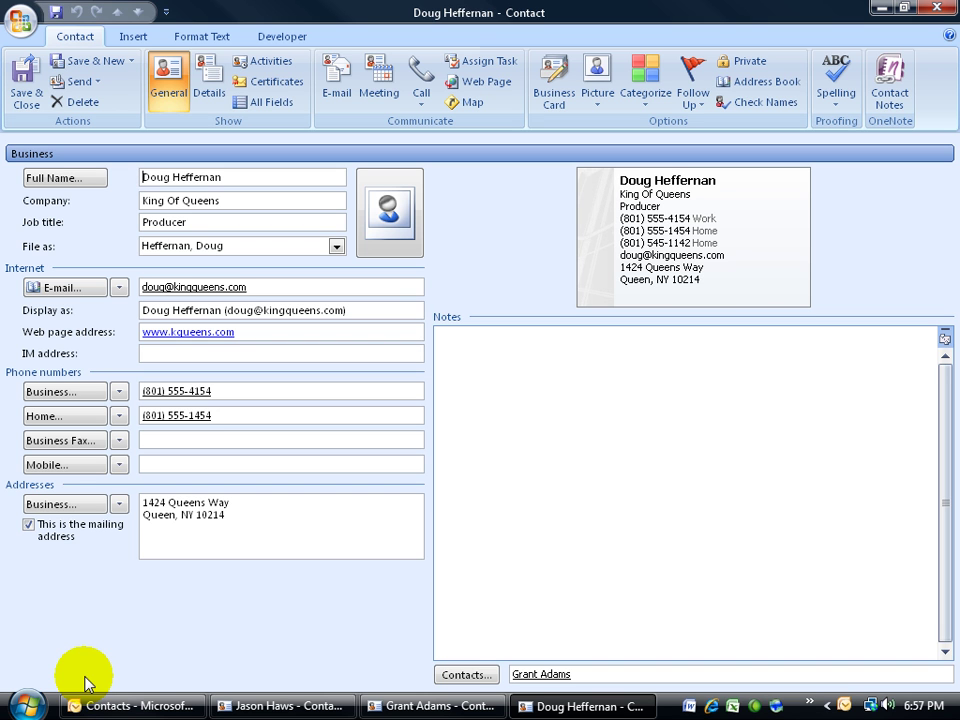
Step: Switch between the three open contact forms to check their links
{"action": "left_click", "coordinate": [376, 706]}
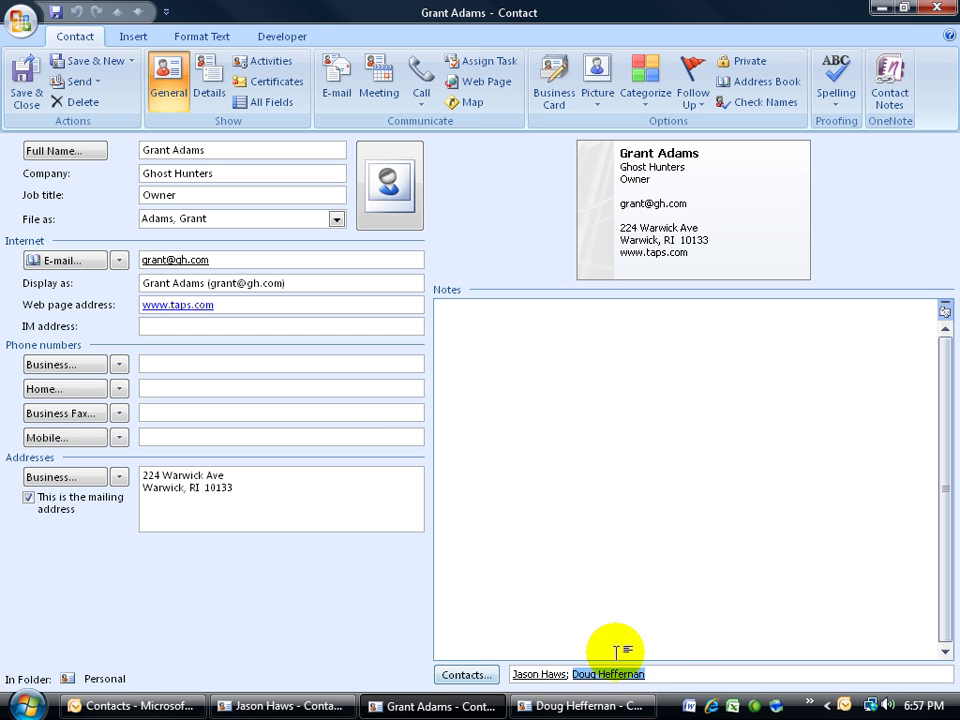
{"action": "left_click", "coordinate": [662, 674]}
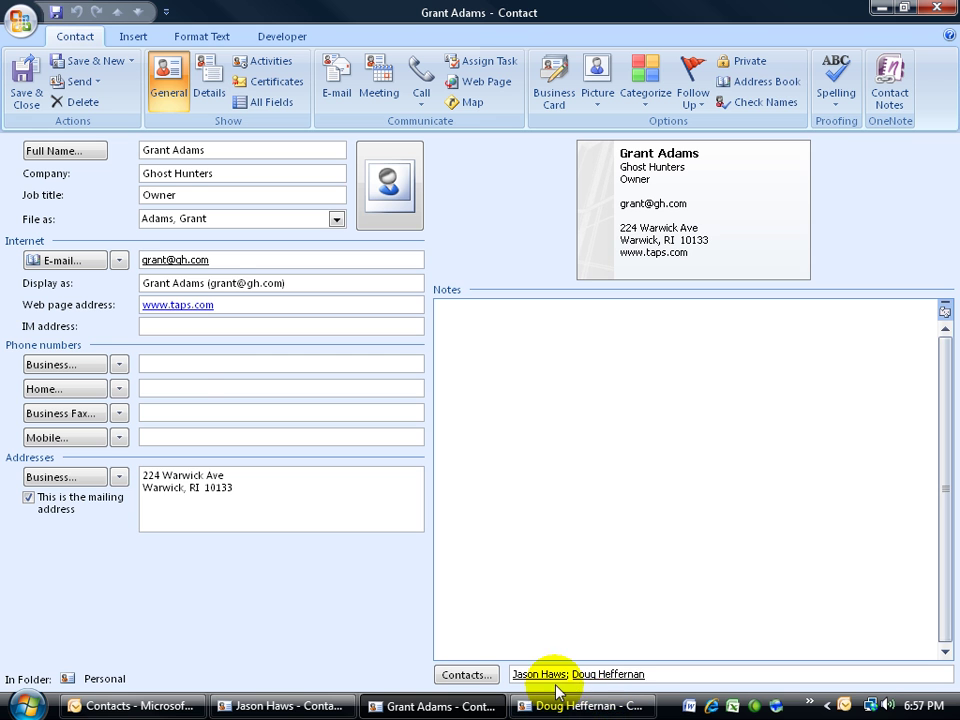
{"action": "left_click", "coordinate": [602, 712]}
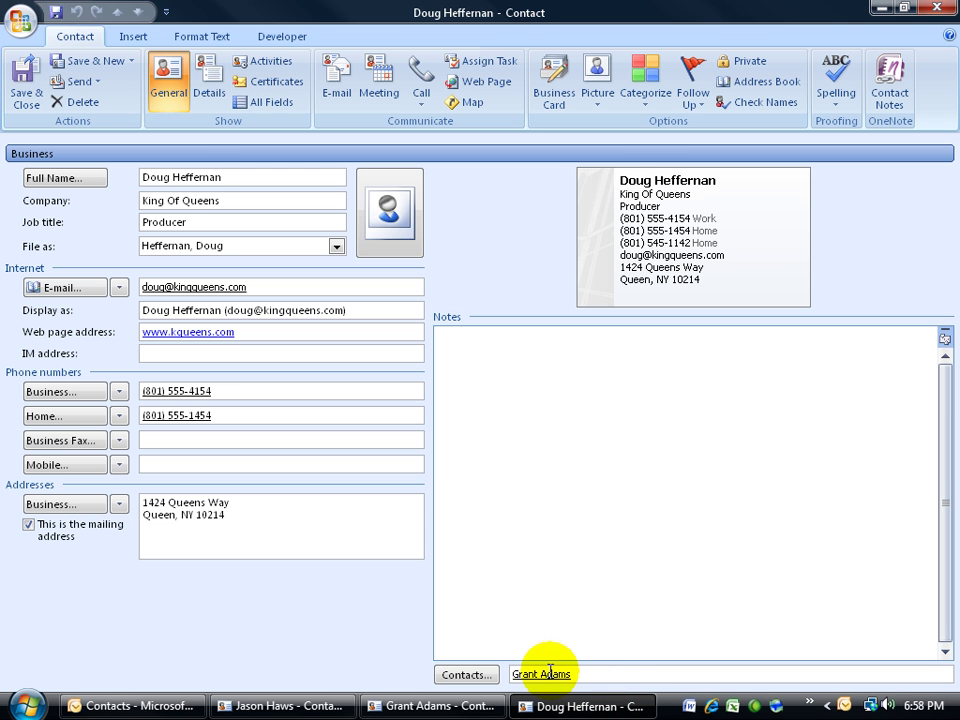
{"action": "left_click", "coordinate": [285, 706]}
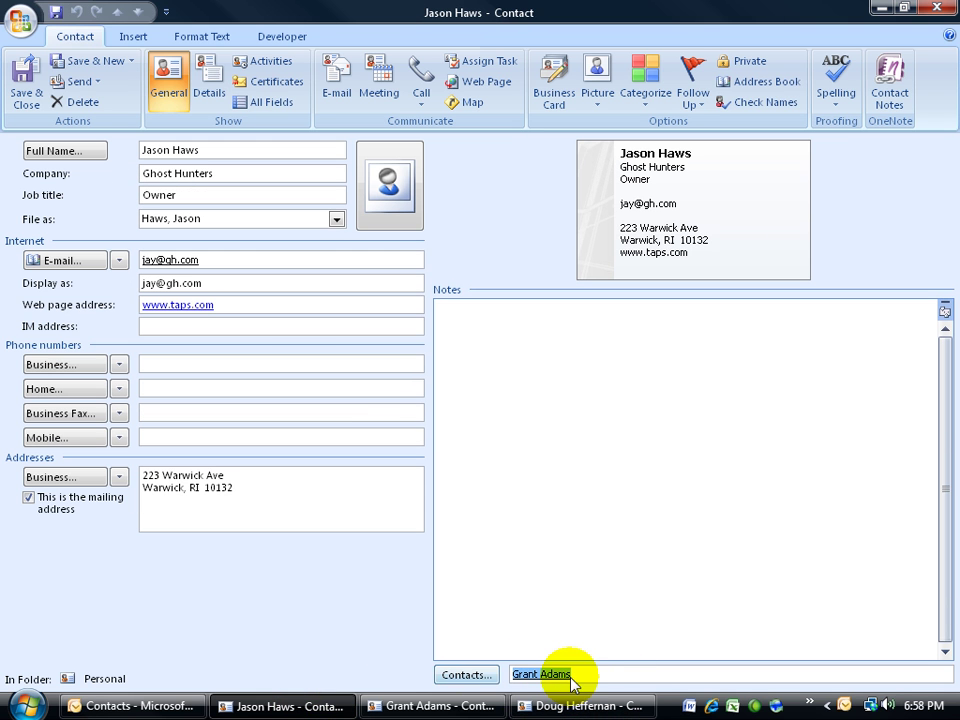
{"action": "left_click", "coordinate": [440, 706]}
{"action": "left_click", "coordinate": [330, 706]}
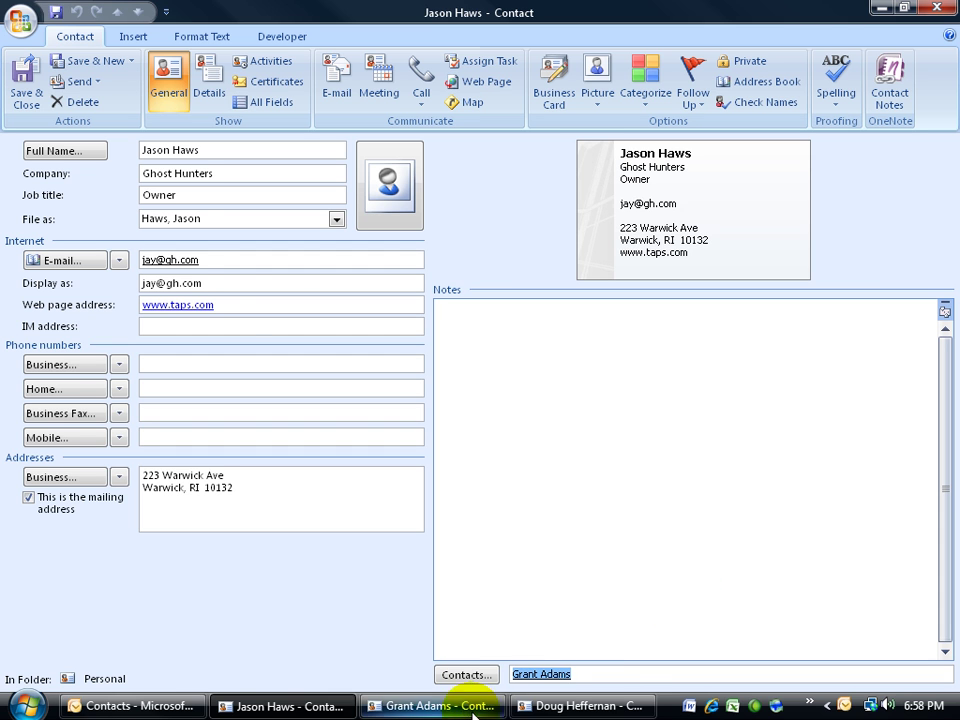
Step: Save and close the original and first linked contact forms
{"action": "left_click", "coordinate": [430, 706]}
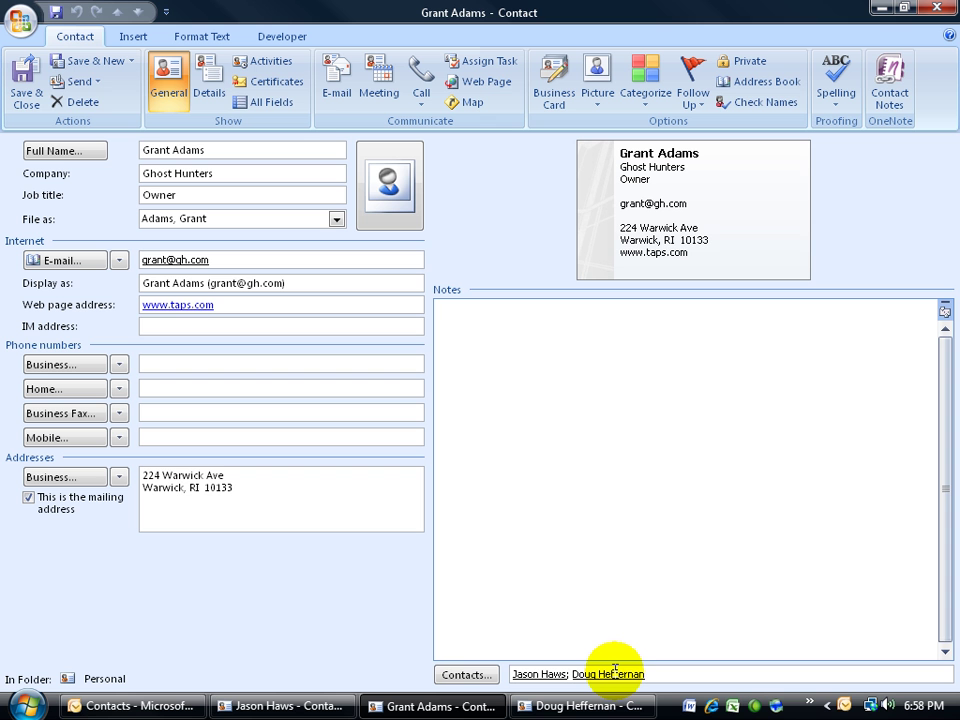
{"action": "left_click", "coordinate": [33, 85]}
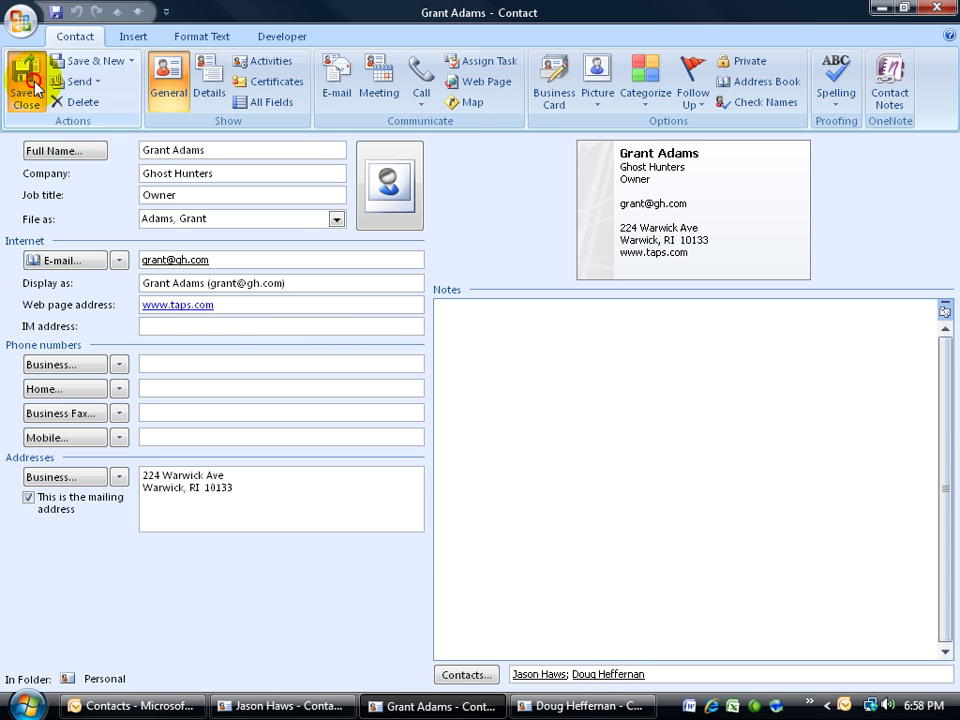
{"action": "left_click", "coordinate": [33, 85]}
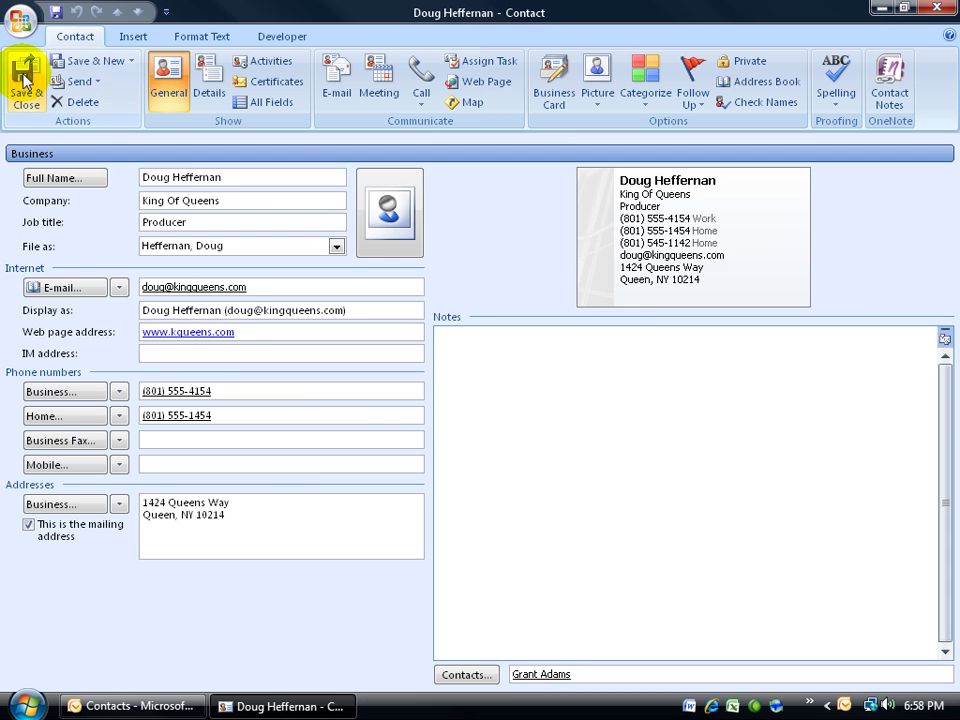